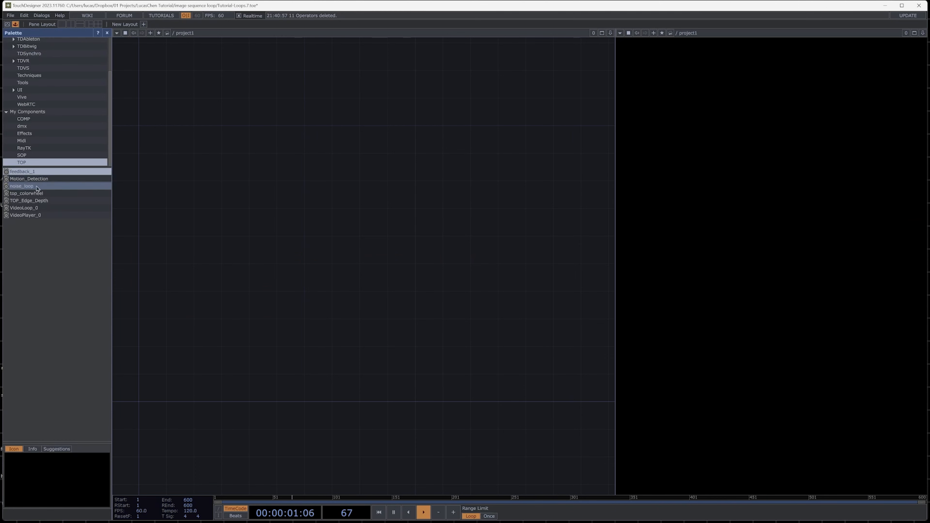
- Place the noise_loop component from My Components > TOP into the network and close the Palette
left_click_drag(22, 186, 193, 239)
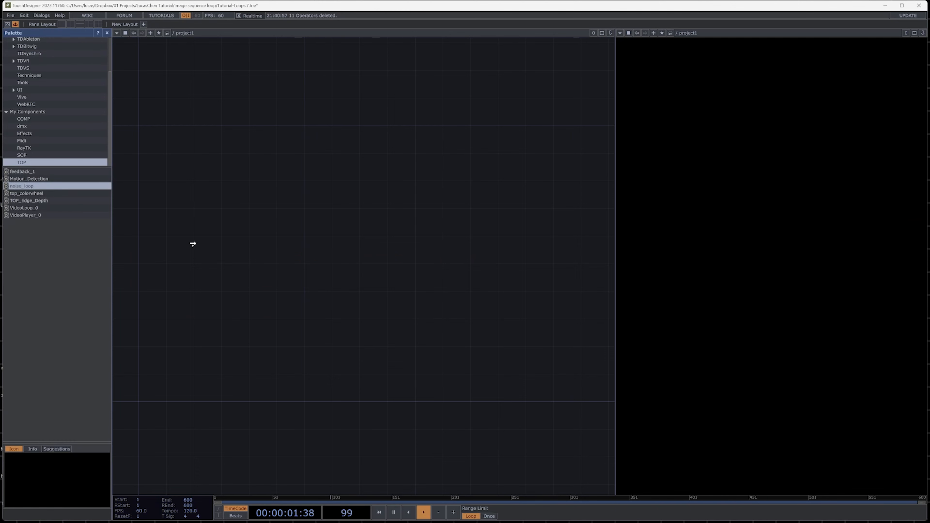
left_click(171, 286)
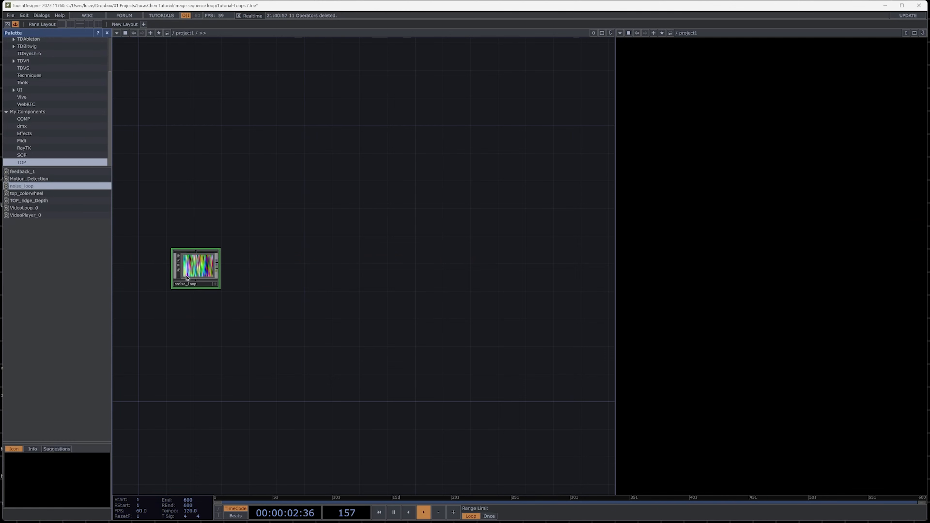
left_click(107, 33)
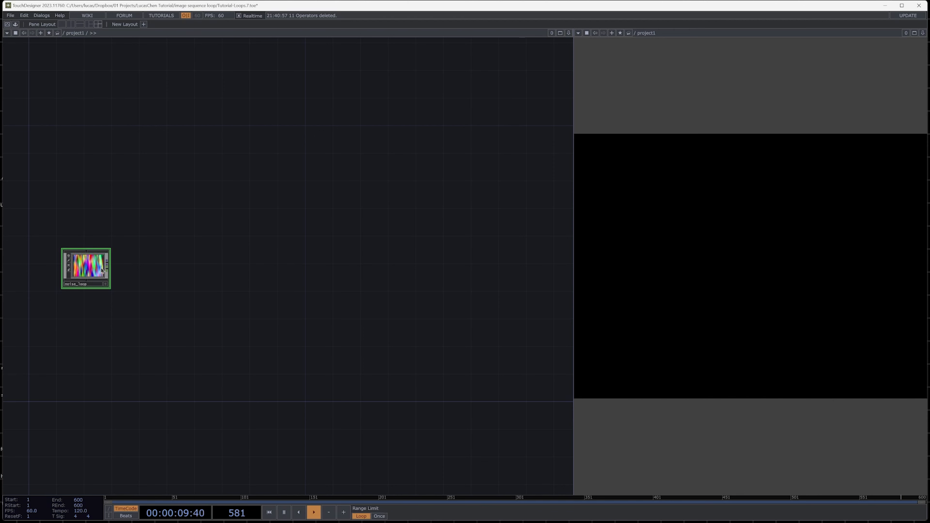
scroll(35, 264, "up", 5)
scroll(309, 293, "down", 5)
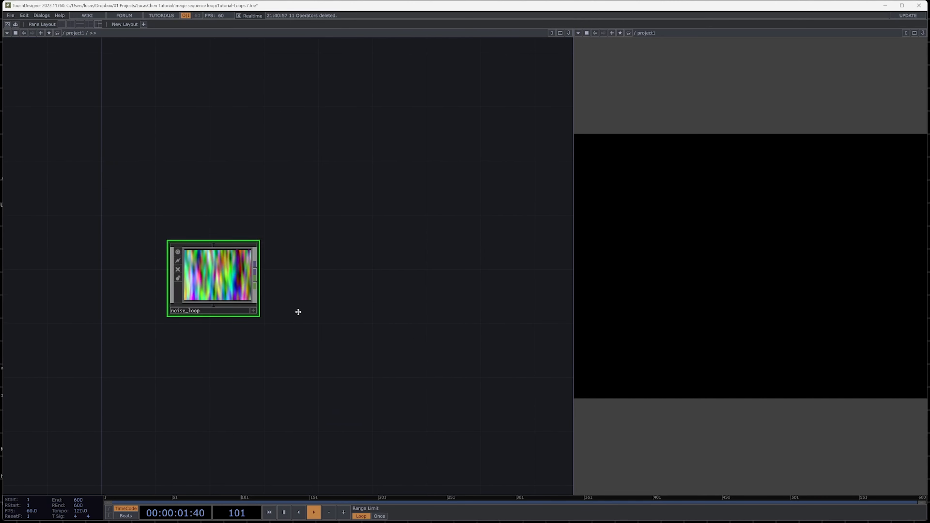
- Add an Out TOP fed by noise_loop's image output and place it well away from noise_loop
left_click_drag(174, 288, 350, 291)
type("out")
left_click(311, 358)
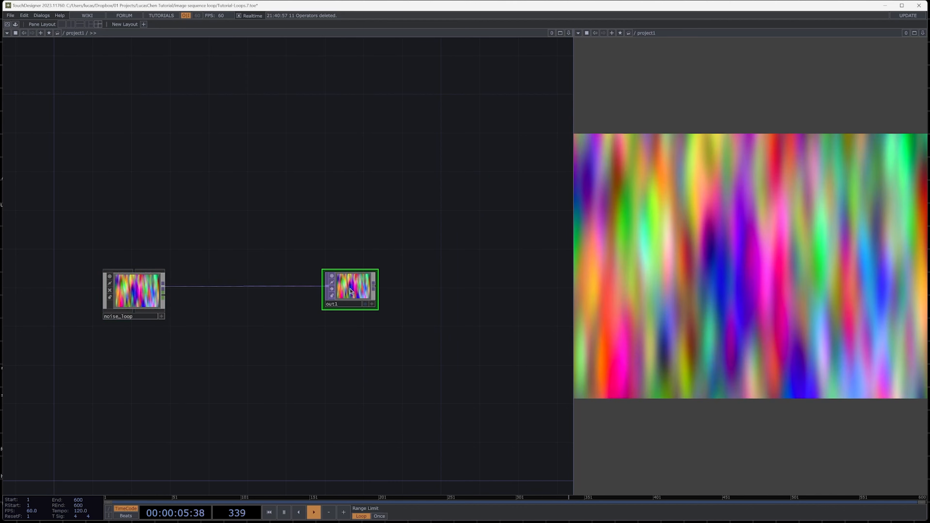
left_click_drag(350, 288, 505, 288)
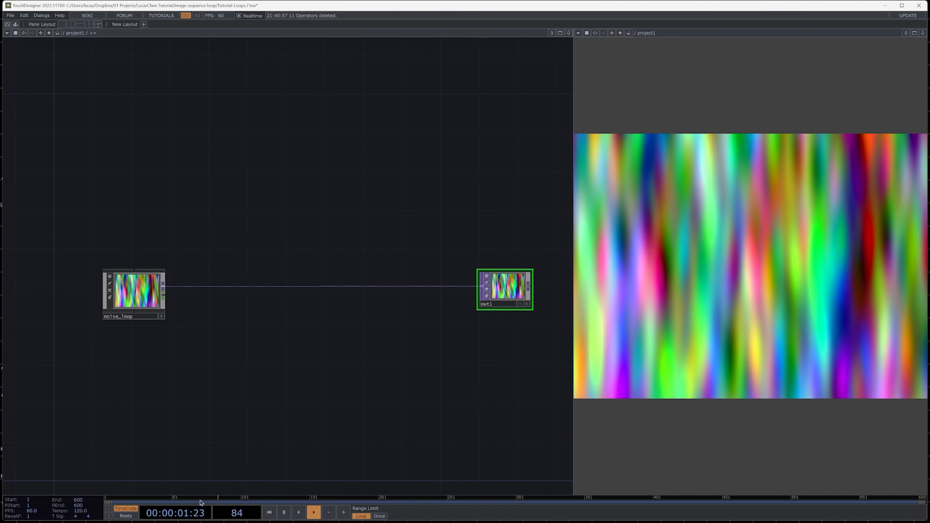
- Scrub through the timeline to examine how the noise animation loops, and resume playback
left_click(304, 499)
left_click_drag(297, 494, 889, 519)
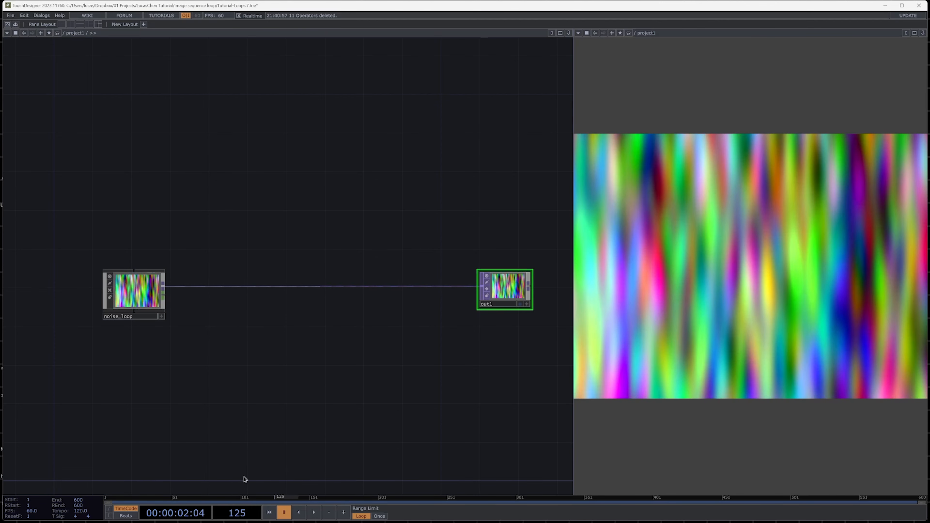
key("space")
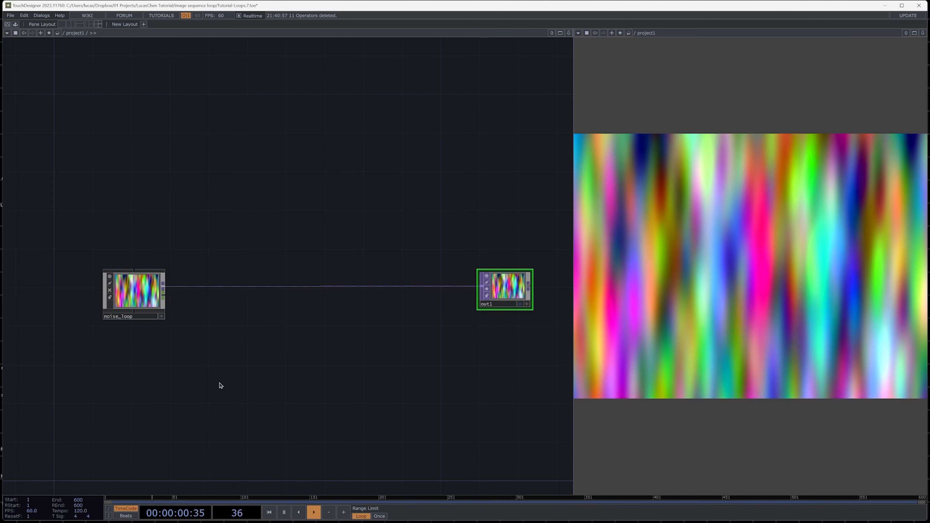
- Connect a Null CHOP to noise_loop's channel output and place it just below the component
left_click(127, 304)
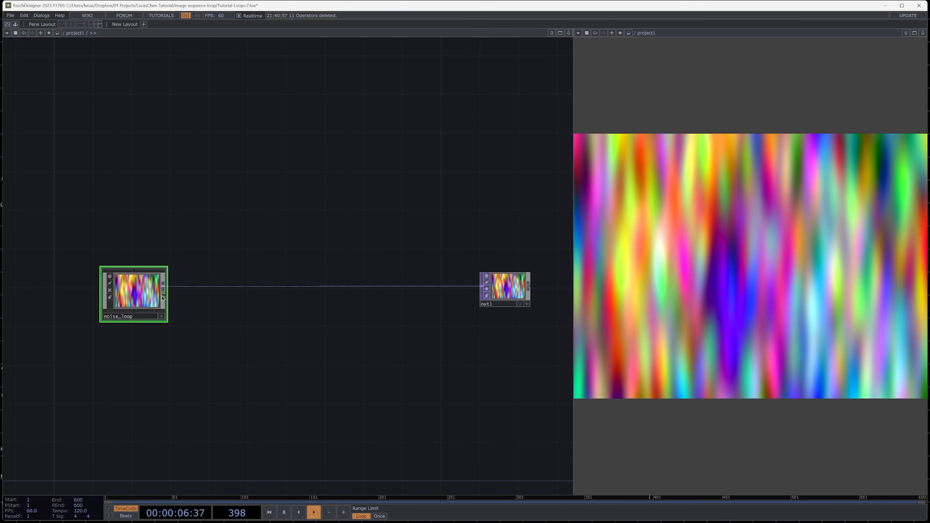
left_click(197, 324)
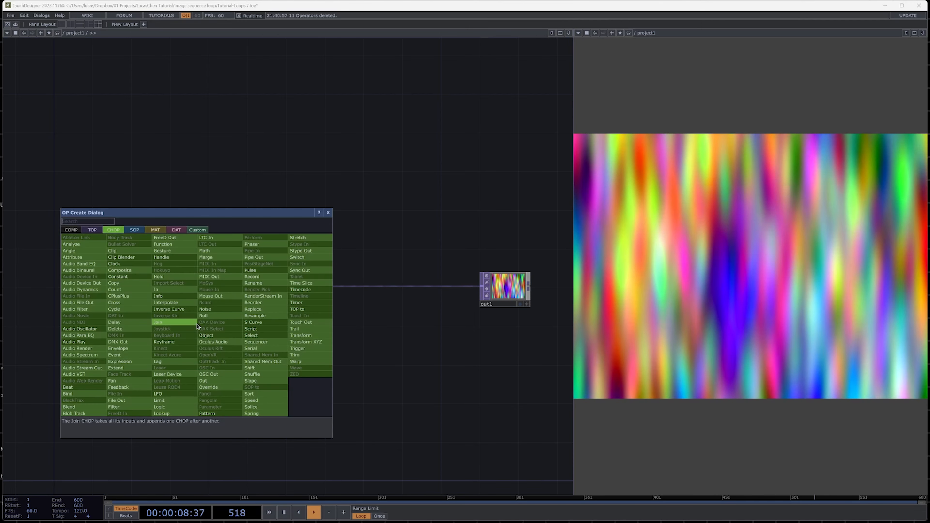
type("nul")
key("Return")
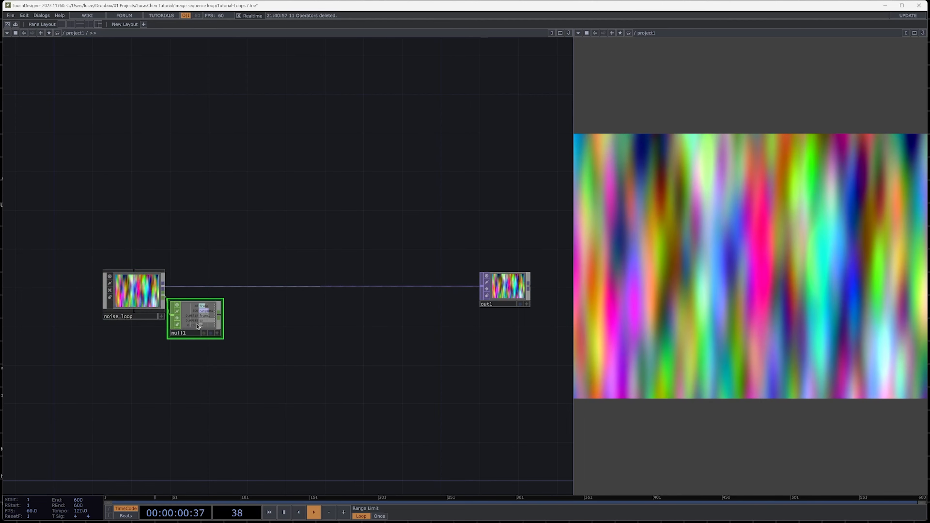
scroll(147, 312, "up", 4)
left_click_drag(242, 318, 256, 317)
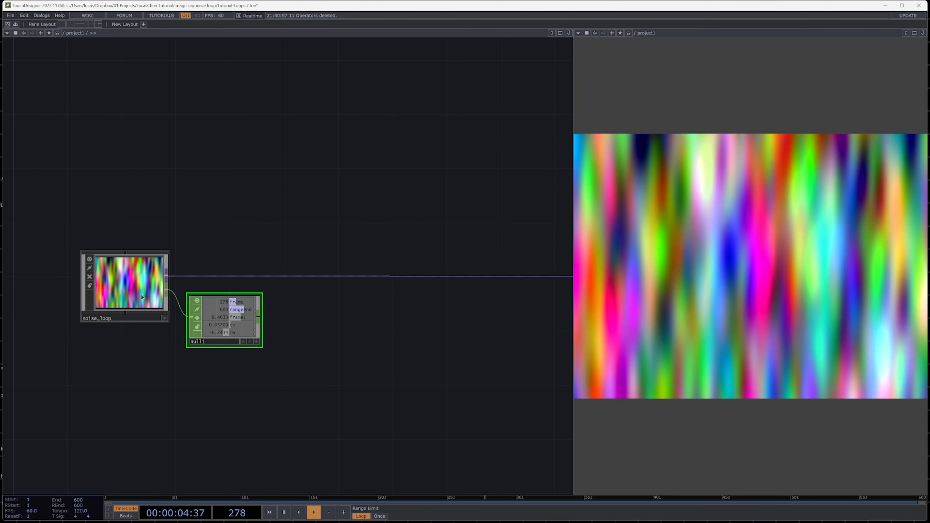
left_click_drag(214, 375, 326, 387)
scroll(347, 339, "up", 4)
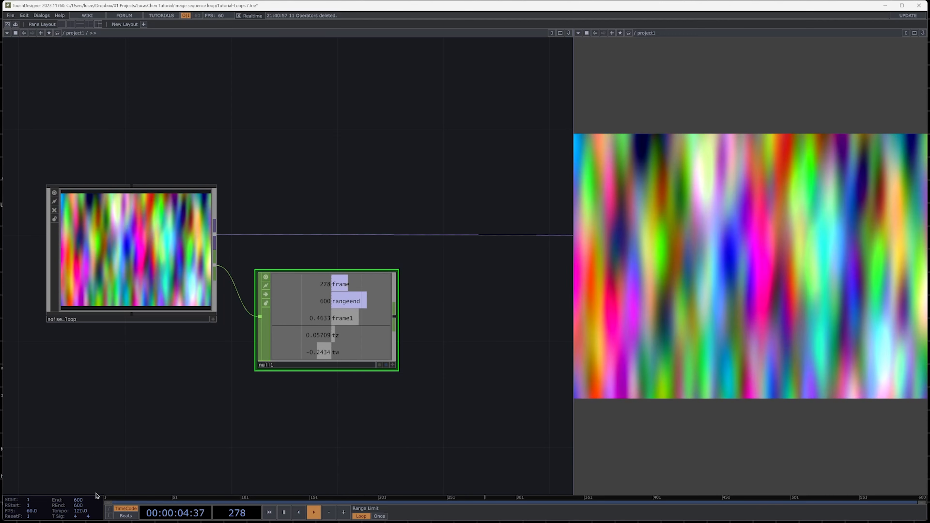
- Insert a Mirror TOP on the wire between noise_loop and out1
scroll(75, 383, "down", 6)
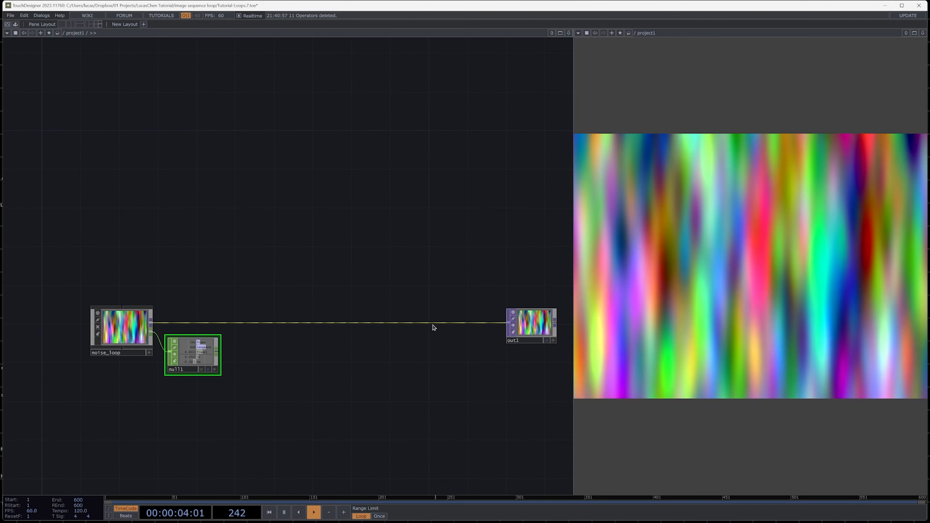
right_click(434, 323)
left_click(447, 317)
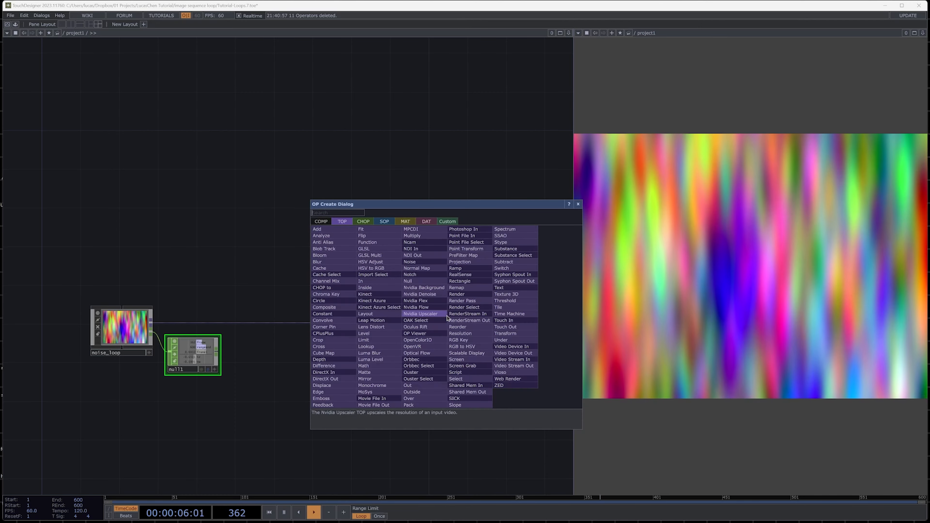
type("mirror")
key("Return")
left_click_drag(448, 318, 409, 331)
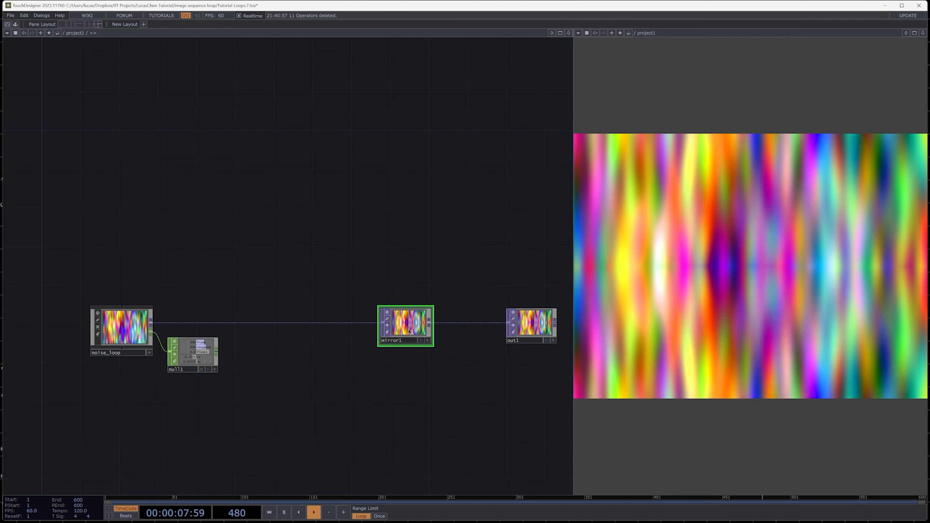
- Make three copies of the Mirror TOP and stack them below the original
key("ctrl+c")
key("ctrl+v")
key("ctrl+v")
key("ctrl+v")
left_click_drag(485, 395, 436, 374)
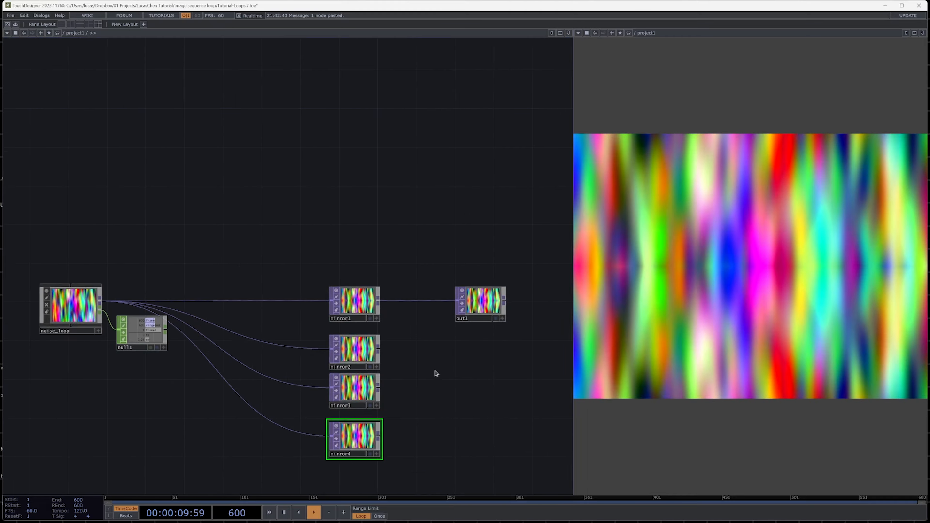
- Chain the four Mirror TOPs in series from mirror1 to mirror4 and feed mirror4 into out1
scroll(438, 374, "up", 3)
left_click_drag(352, 273, 284, 340)
left_click_drag(352, 340, 284, 394)
left_click_drag(352, 395, 285, 464)
left_click_drag(352, 462, 434, 274)
- Show mirror1's parameters and move mirror2 up close beneath mirror1
left_click(322, 293)
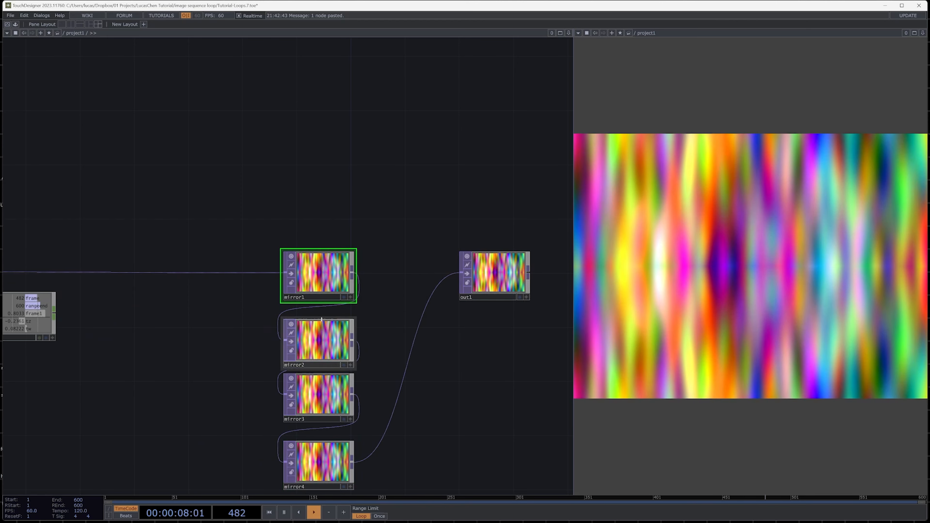
key("p")
left_click_drag(405, 308, 360, 244)
left_click_drag(285, 289, 285, 276)
scroll(277, 221, "up", 4)
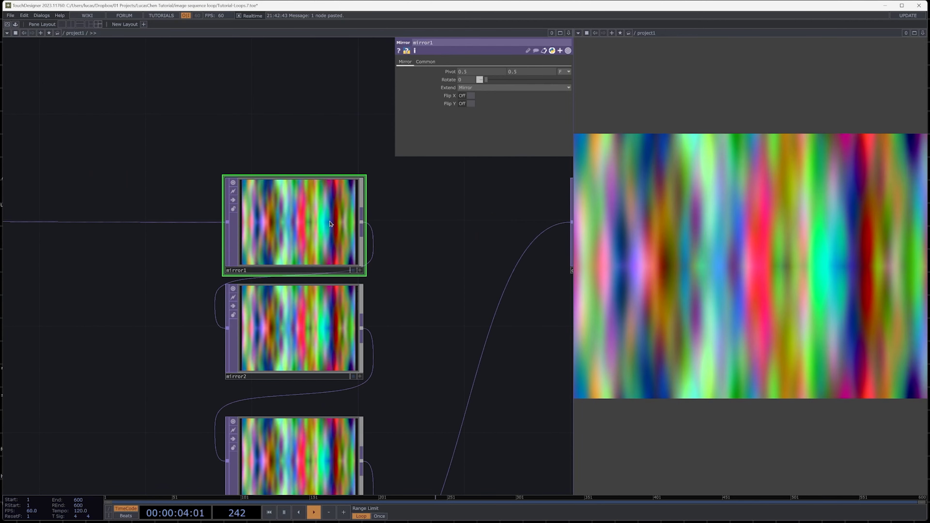
scroll(439, 352, "down", 5)
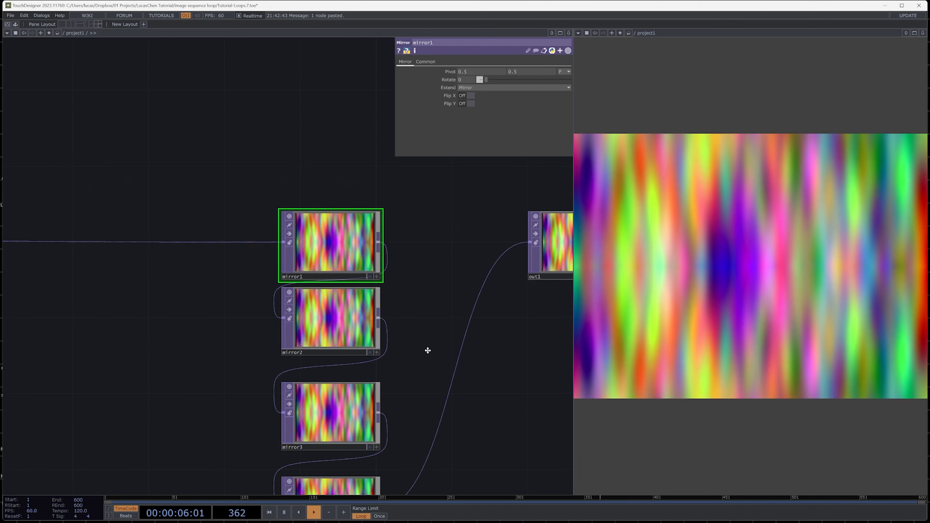
- Set mirror2's Rotate to 60
left_click(347, 323)
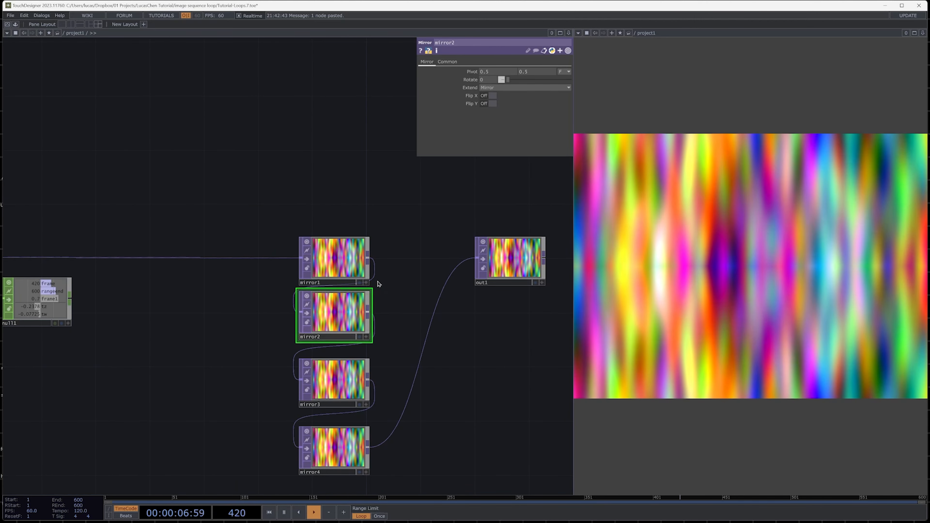
left_click(471, 80)
left_click(487, 80)
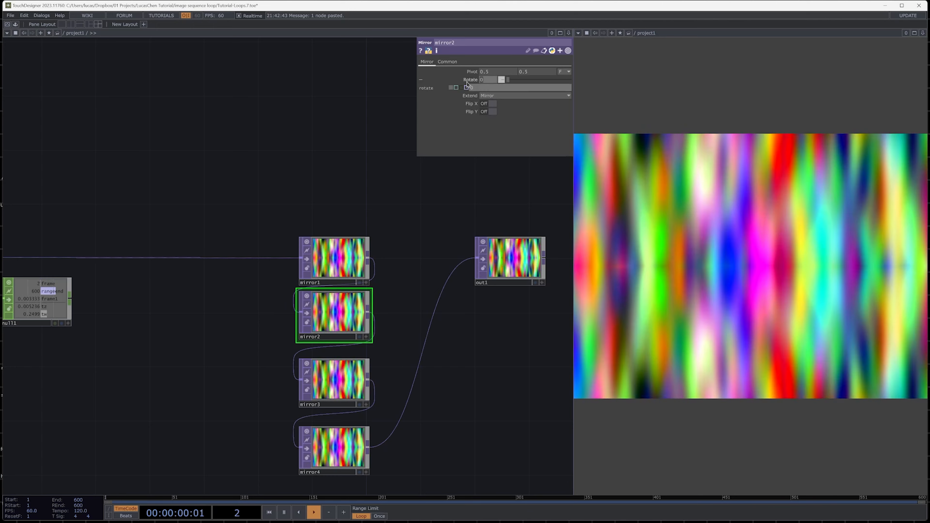
type("60")
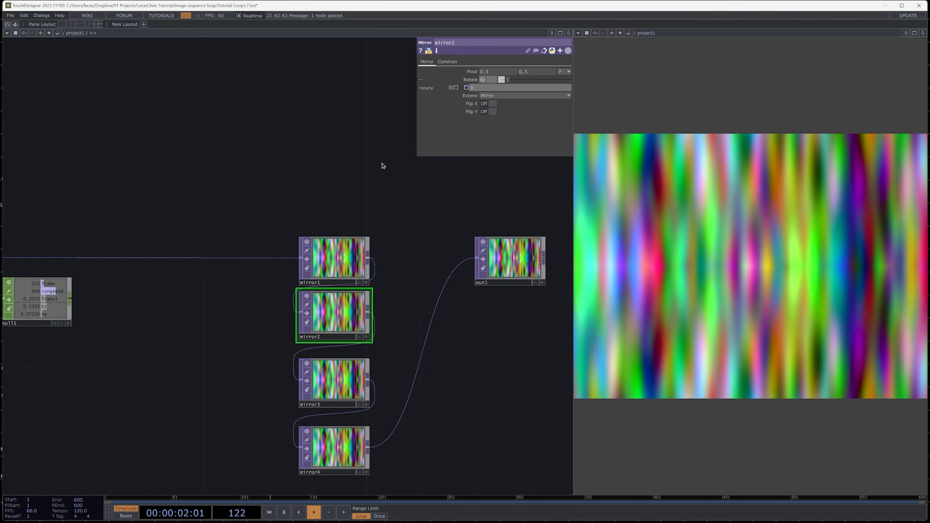
key("Return")
left_click_drag(401, 328, 377, 298)
- Set mirror3's Rotate to 270 and close up the gaps above mirror3 and mirror4
left_click_drag(322, 348, 322, 334)
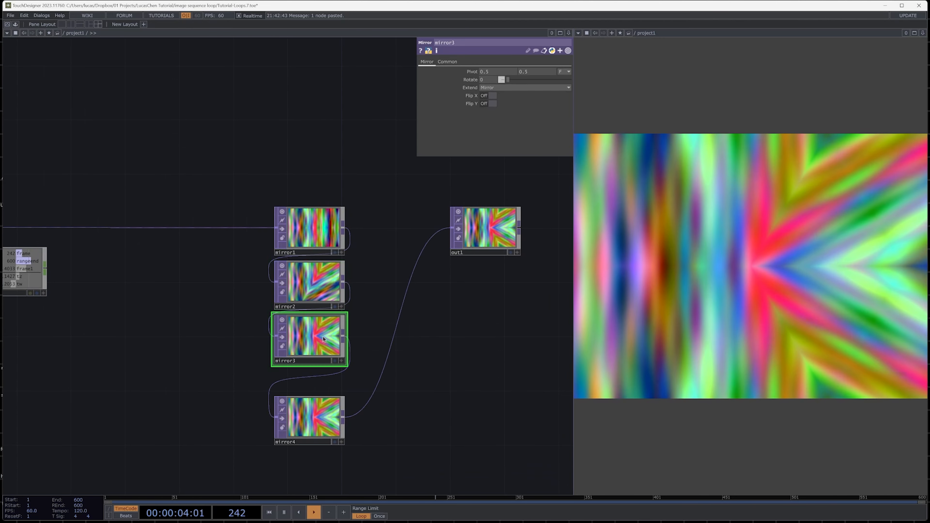
left_click(487, 80)
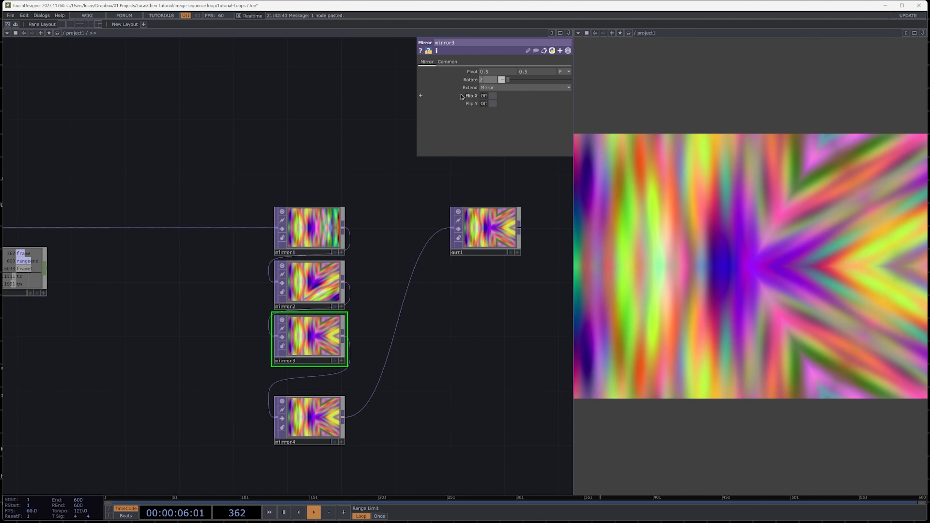
type("270")
left_click_drag(312, 422, 318, 397)
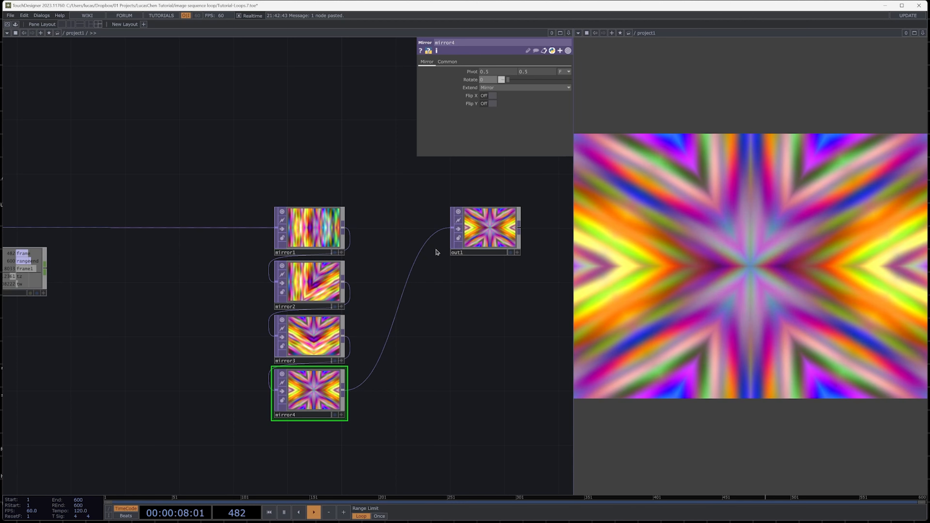
- Move the four Mirror TOPs next to out1 and shift them together with out1 farther from noise_loop
left_click_drag(261, 178, 325, 330)
left_click_drag(302, 261, 397, 261)
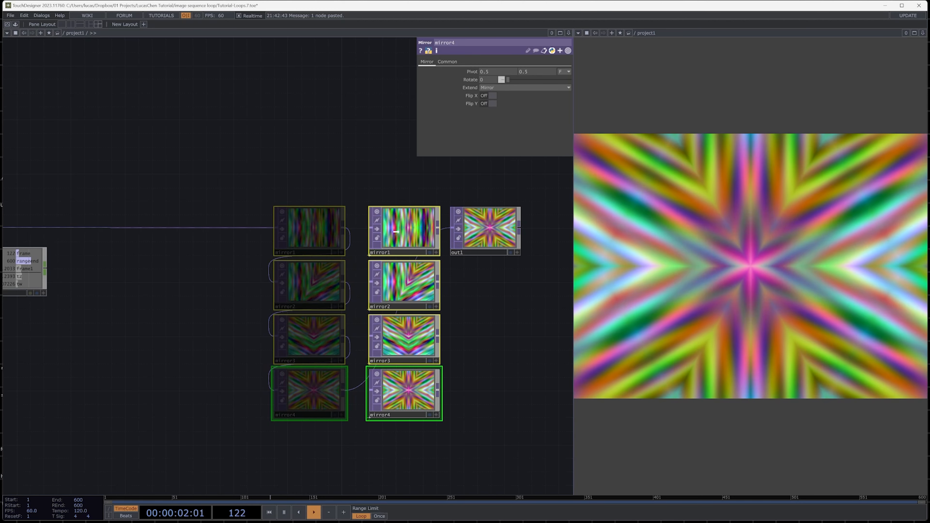
right_click_drag(528, 191, 397, 421)
left_click_drag(274, 406, 171, 388)
left_click_drag(151, 289, 262, 289)
left_click(261, 289)
left_click_drag(288, 328, 345, 363)
- Insert a Displace TOP on the wire between noise_loop and mirror1
scroll(451, 363, "down", 3)
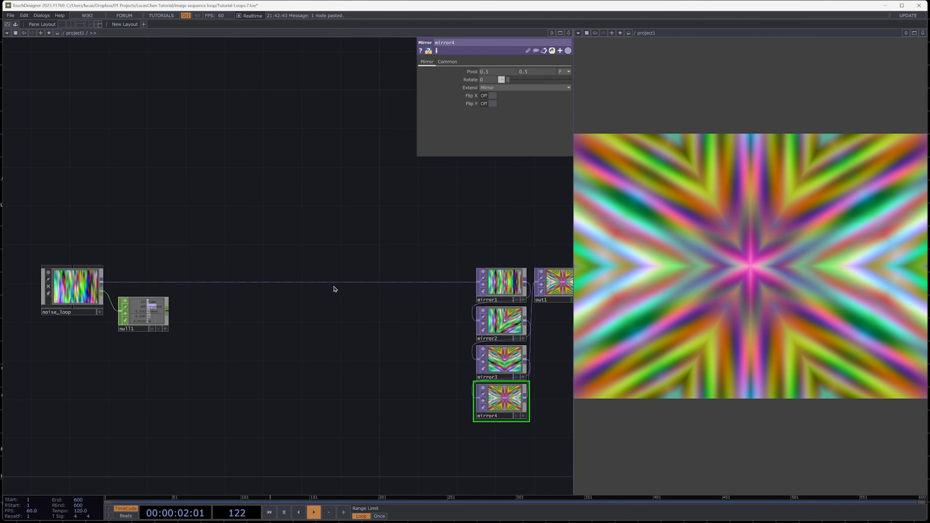
right_click(341, 282)
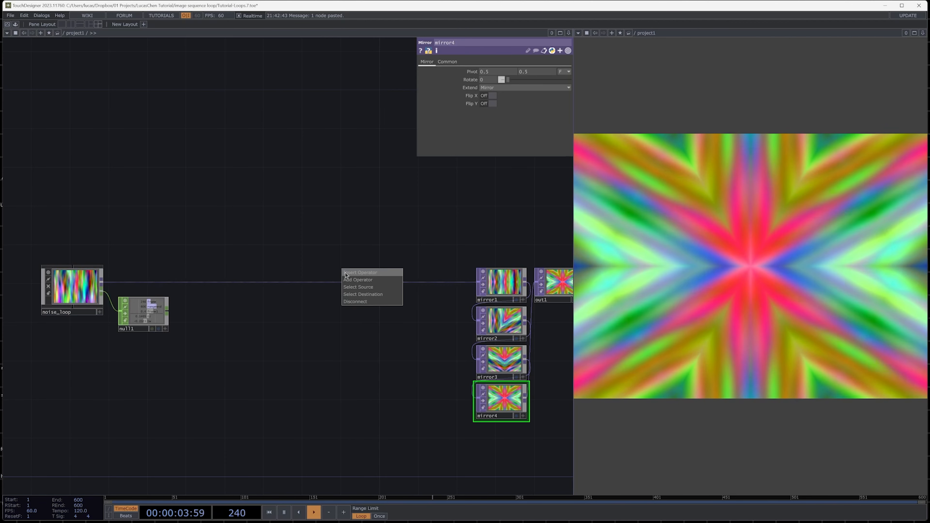
left_click(347, 273)
type("dis")
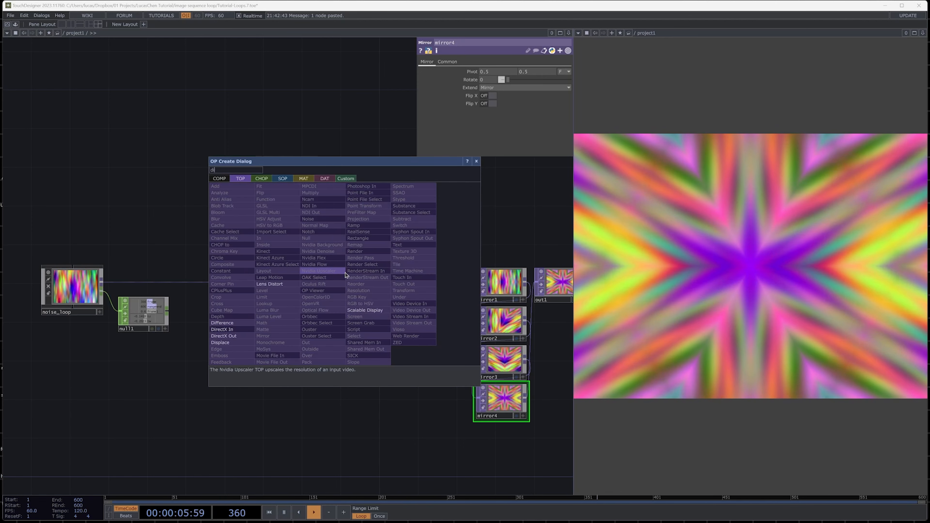
key("Return")
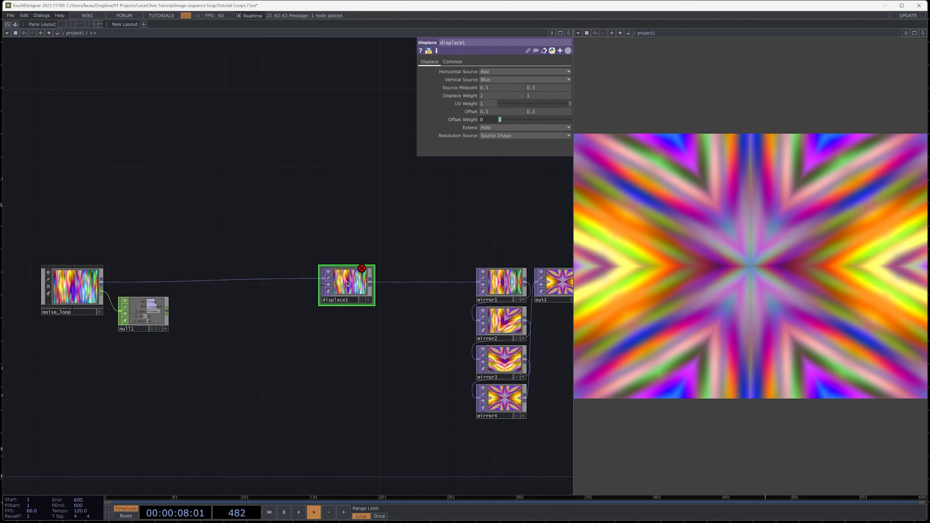
- Set both Displace Weight values of displace1 to .5
scroll(346, 275, "up", 2)
left_click_drag(340, 366, 413, 362)
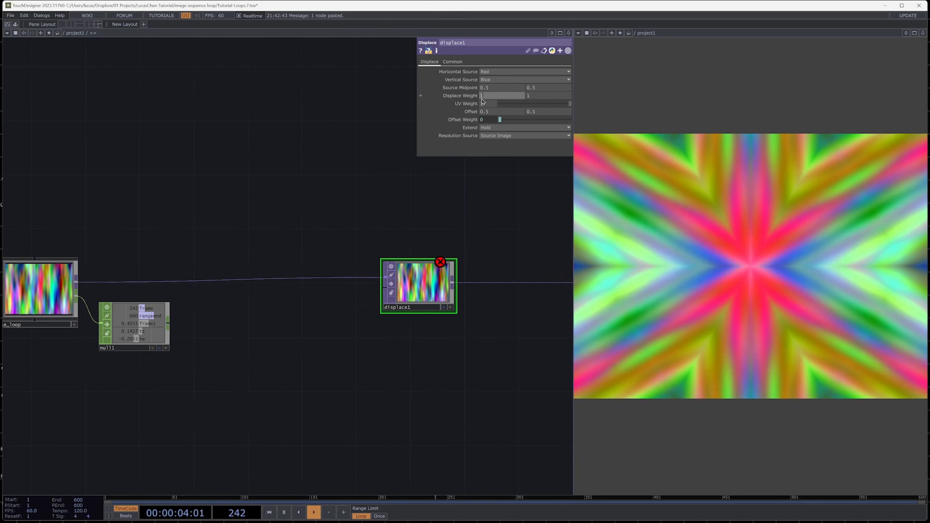
type(".5")
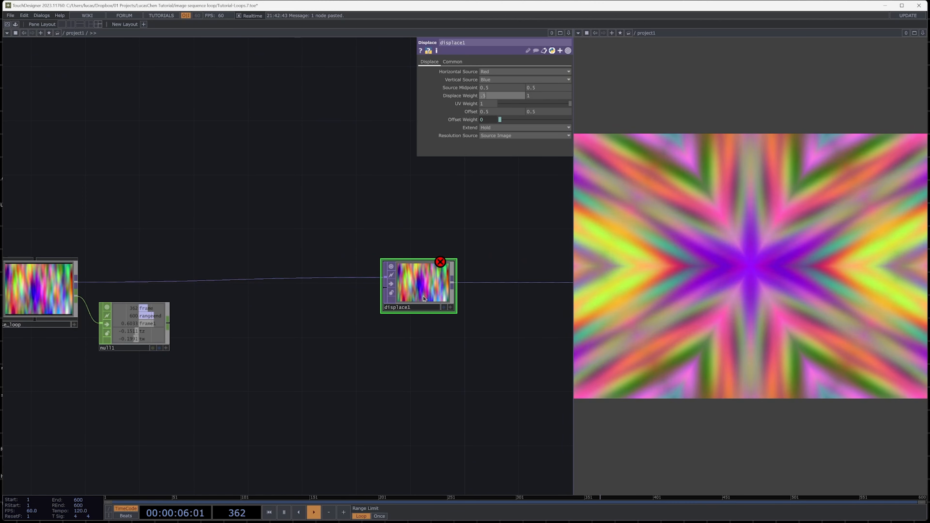
key("Tab")
type(".5")
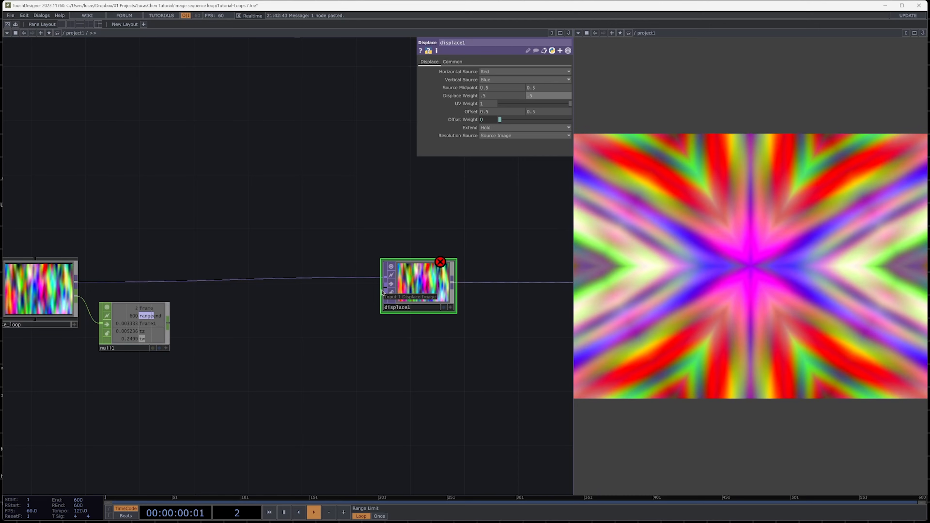
left_click_drag(346, 332, 389, 333)
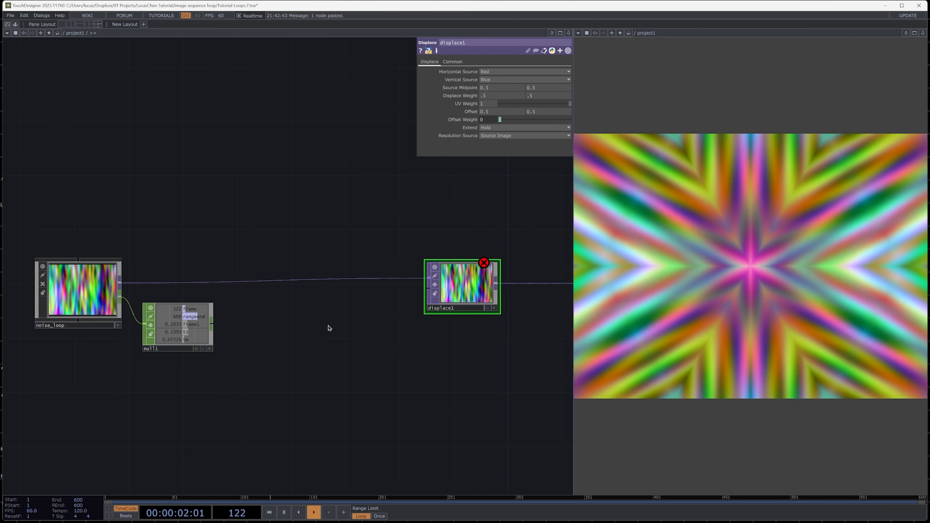
- Add a Ramp TOP between noise_loop and displace1 and connect it to the second input of displace1
key("Tab")
left_click(329, 328)
left_click(329, 328)
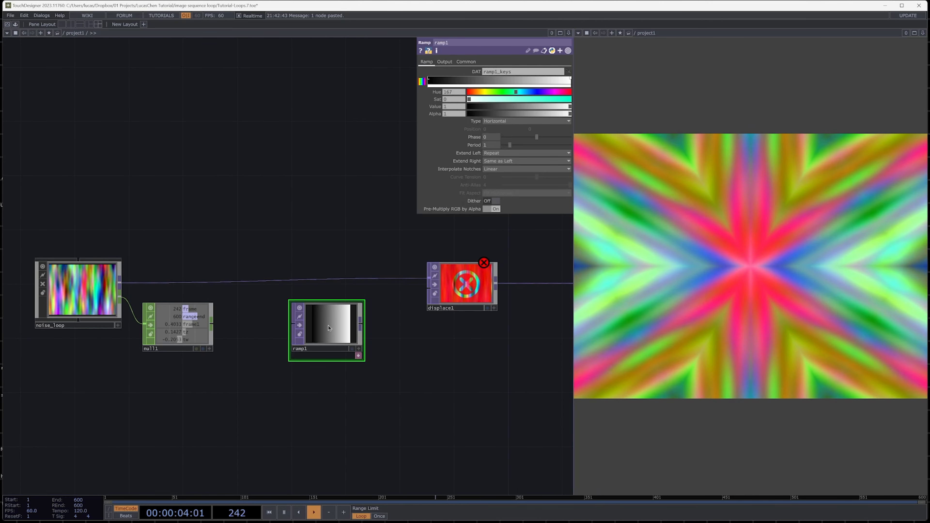
left_click_drag(329, 328, 433, 292)
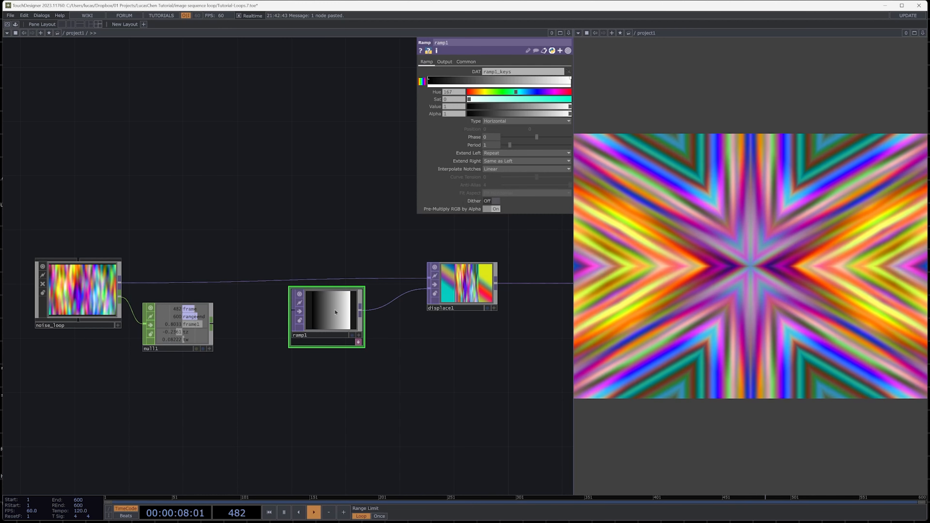
- Drive ramp1's Phase with a reference to the frame1 channel of null1
left_click_drag(538, 141, 447, 158)
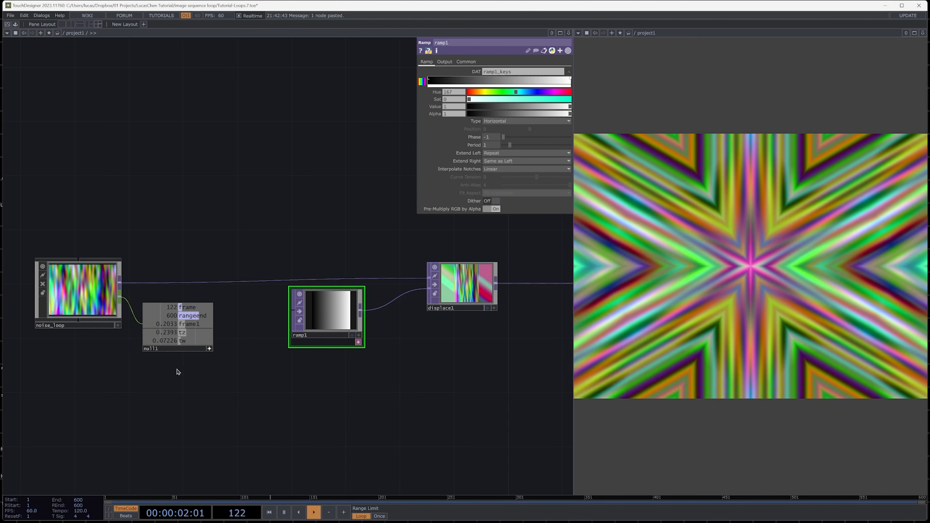
left_click_drag(169, 324, 490, 138)
left_click(502, 137)
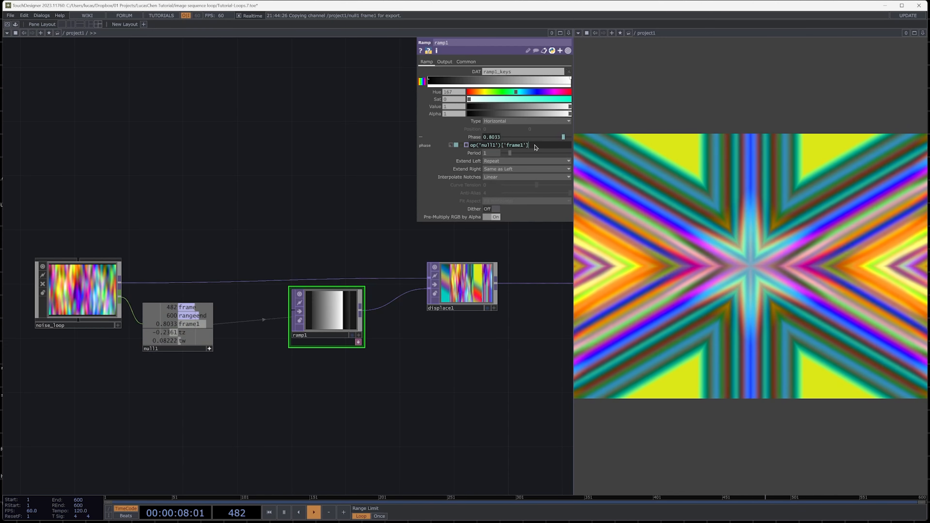
key("BackSpace")
key("BackSpace")
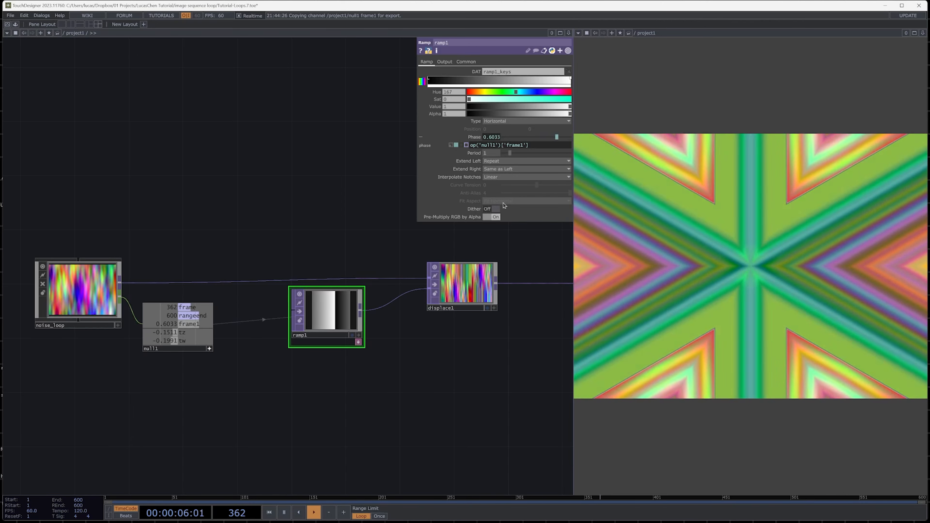
- Set ramp1's Type to Circular and its Extend Left to Mirror
left_click(491, 121)
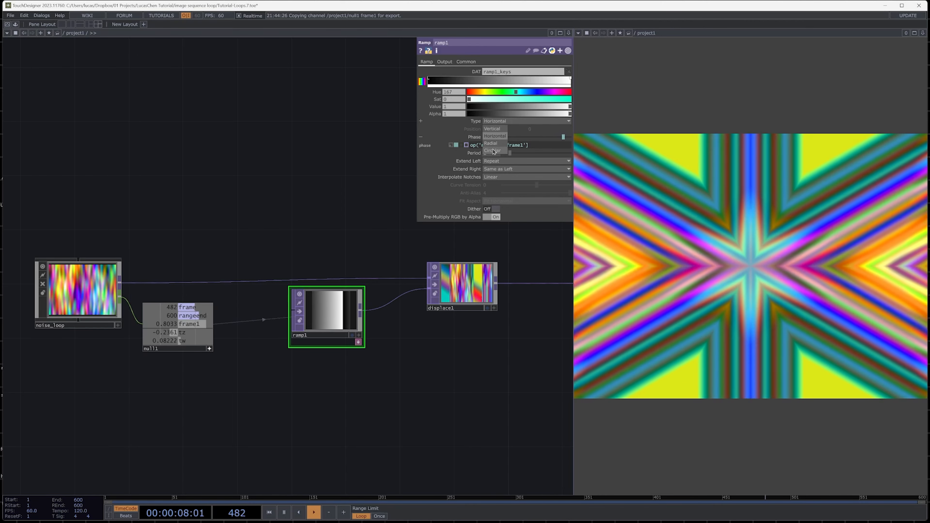
left_click(493, 151)
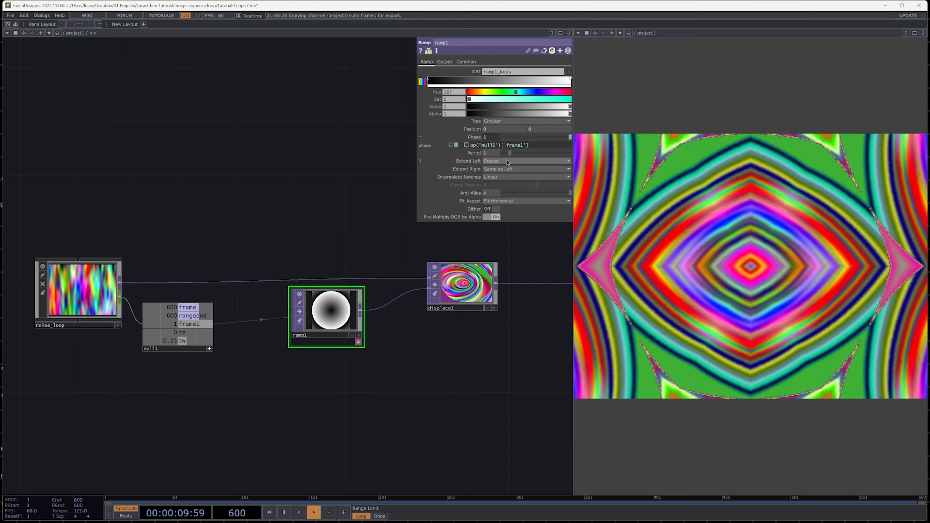
left_click(508, 162)
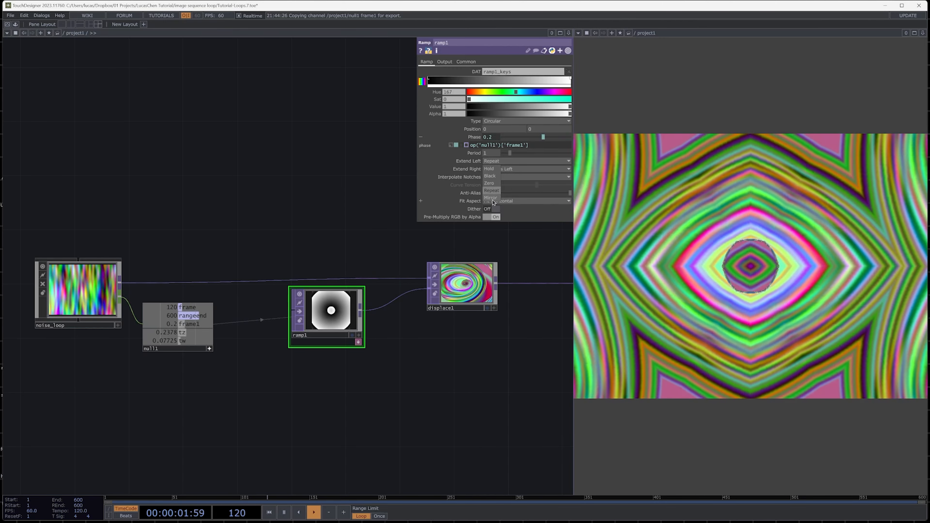
left_click(493, 199)
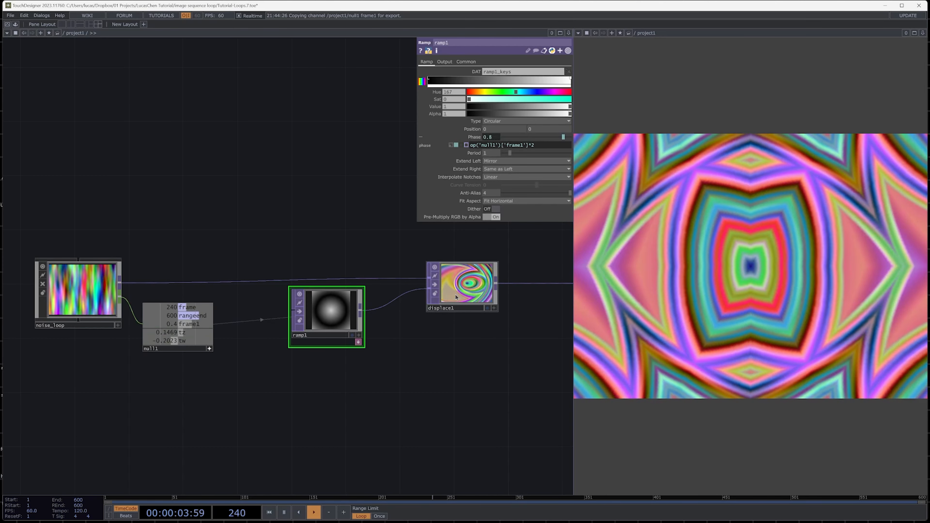
- Move null1 out of the way, then add a Blur TOP between noise_loop and ramp1 with a lower Filter Size
left_click_drag(180, 351, 160, 391)
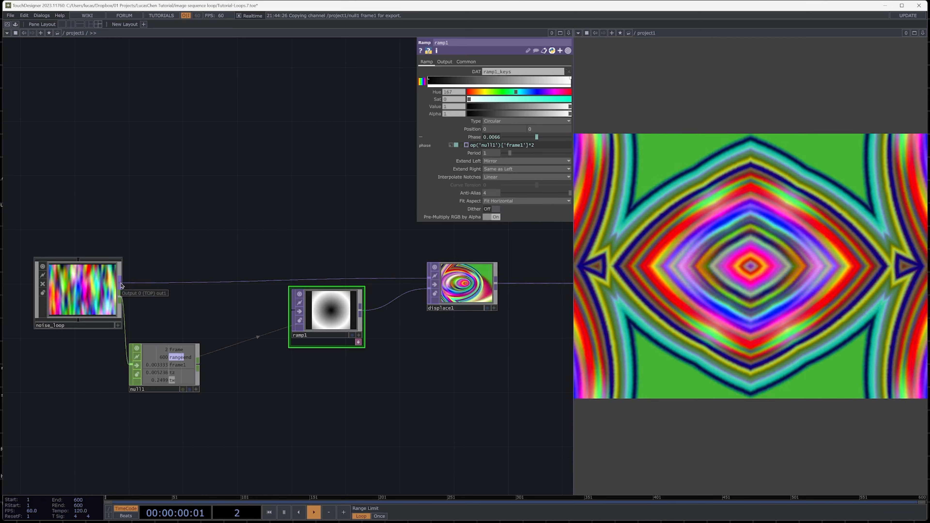
left_click_drag(123, 286, 240, 316)
type("bl")
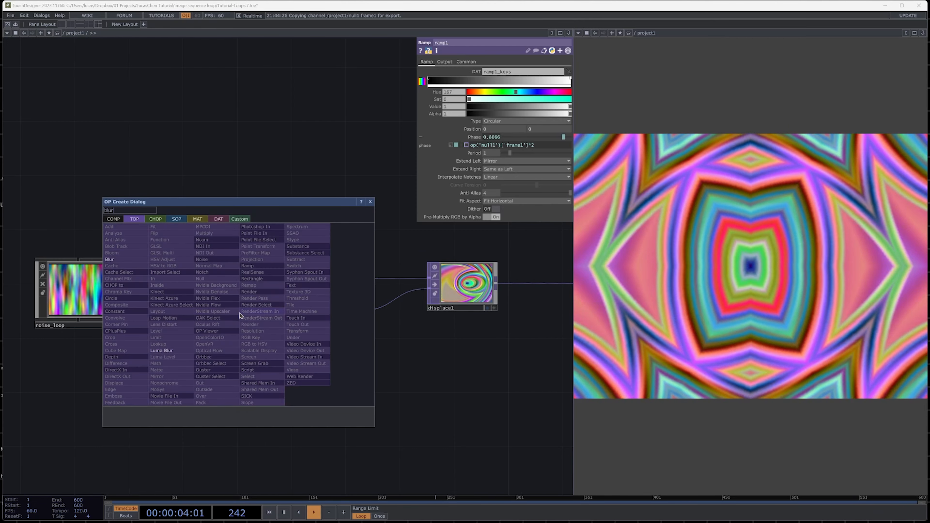
type("ur")
key("Return")
left_click(240, 315)
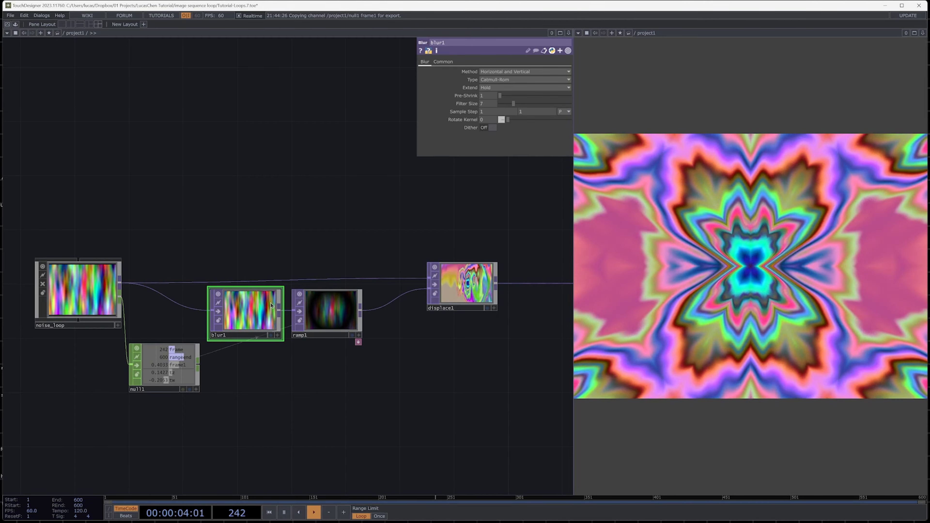
mouse_move(511, 108)
left_mouse_down()
mouse_move(550, 113)
mouse_move(504, 107)
mouse_move(503, 97)
mouse_move(528, 96)
mouse_move(500, 105)
left_mouse_up()
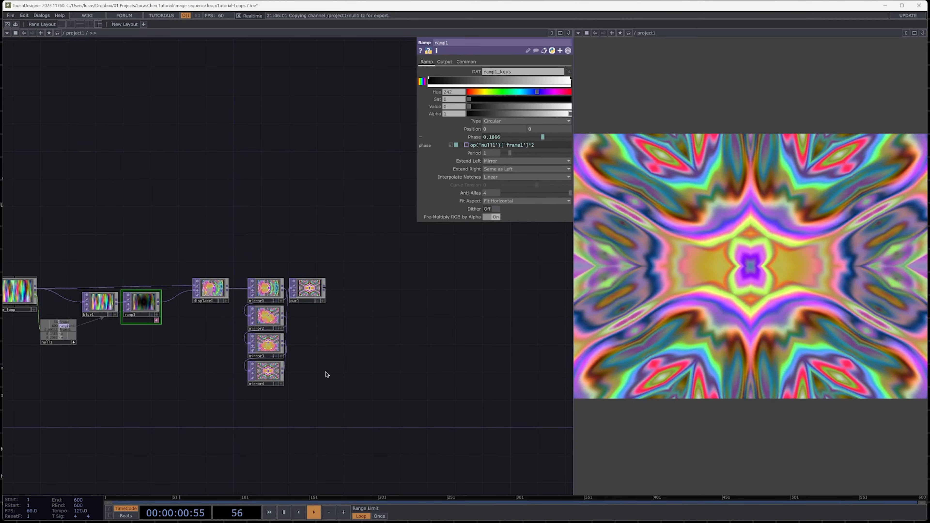
- Add a Movie File Out TOP fed by the output of out1
left_click(325, 288)
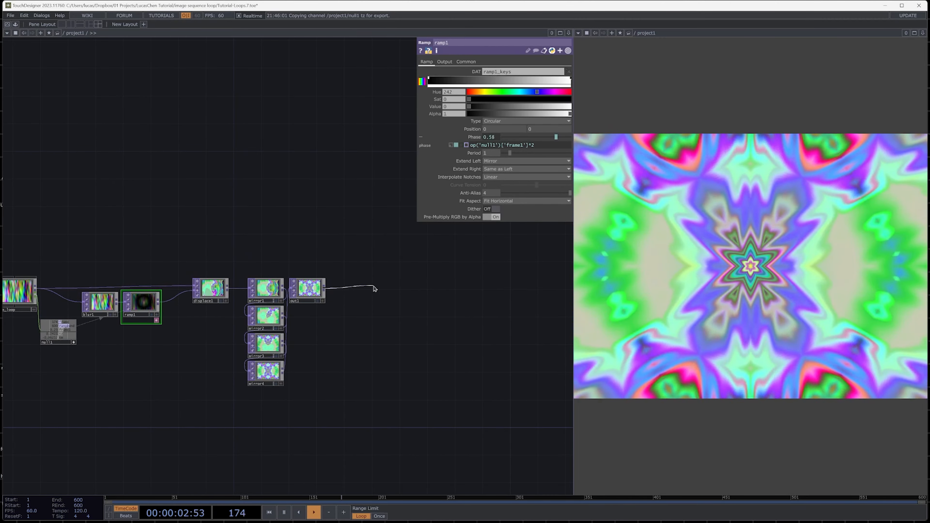
left_click(374, 289)
type("mov")
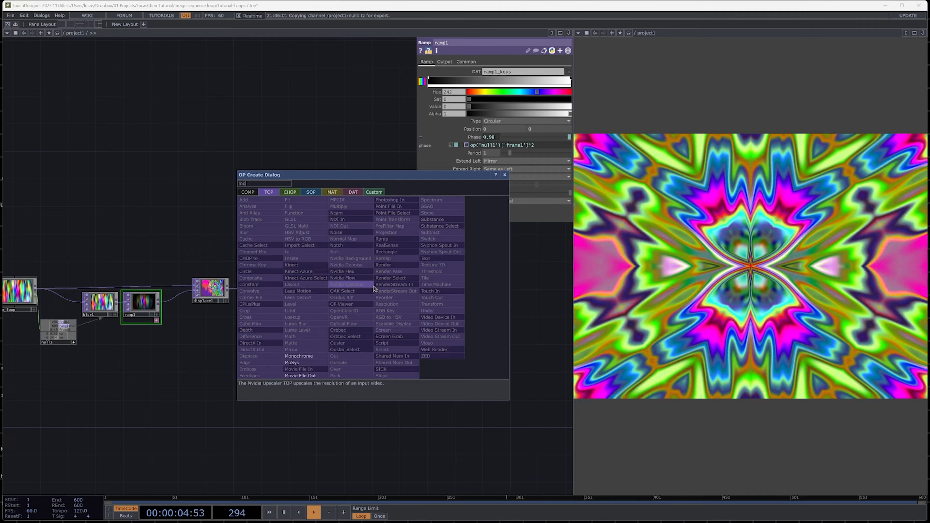
left_click(297, 376)
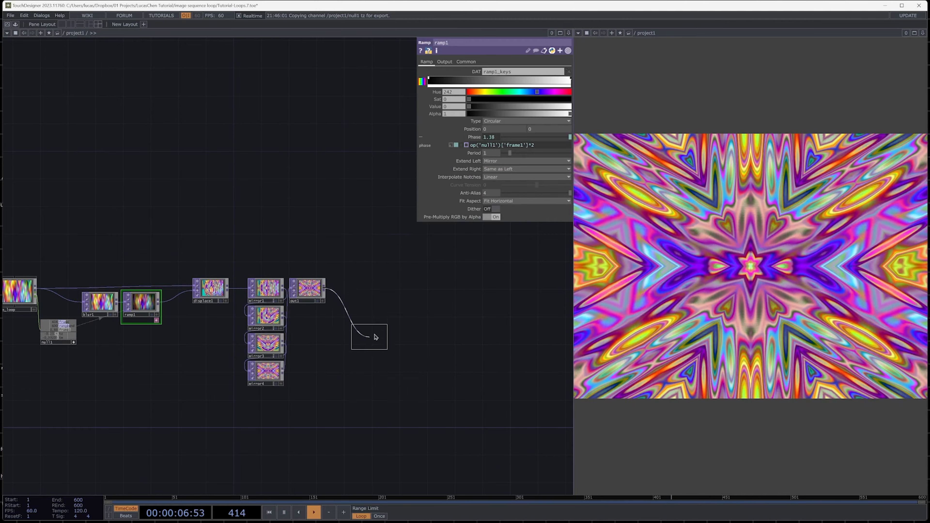
left_click(384, 290)
- Configure moviefileout1 to write a JPEG Image Sequence with Limit Length turned on
left_click(483, 70)
left_click(500, 96)
left_click(501, 95)
left_click(494, 112)
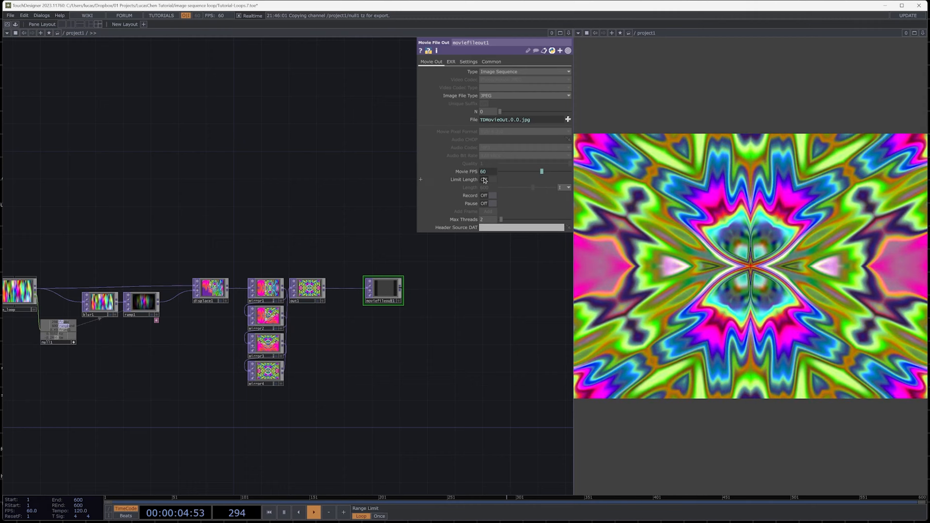
left_click(486, 179)
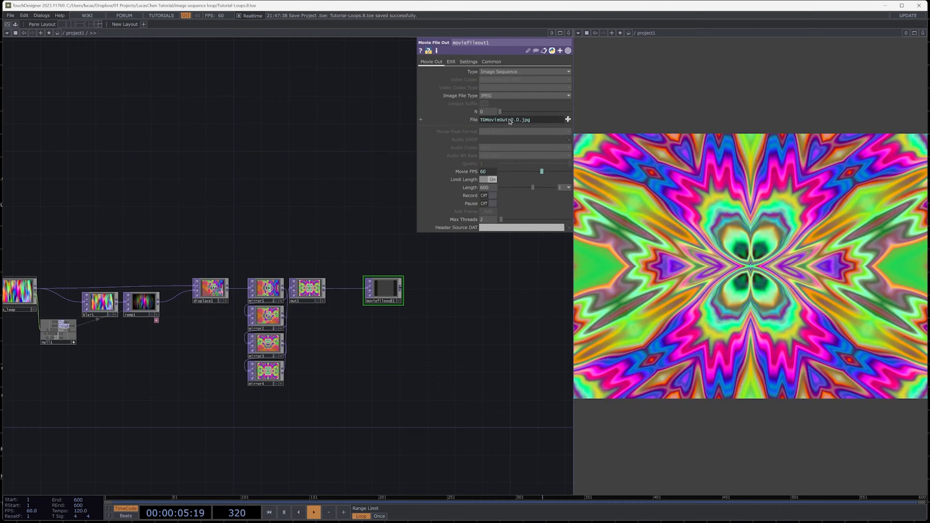
- Change the base name in moviefileout1's File expression to 'kaleidoscope', keeping me.fileSuffix
left_click(505, 124)
left_click_drag(502, 128, 475, 133)
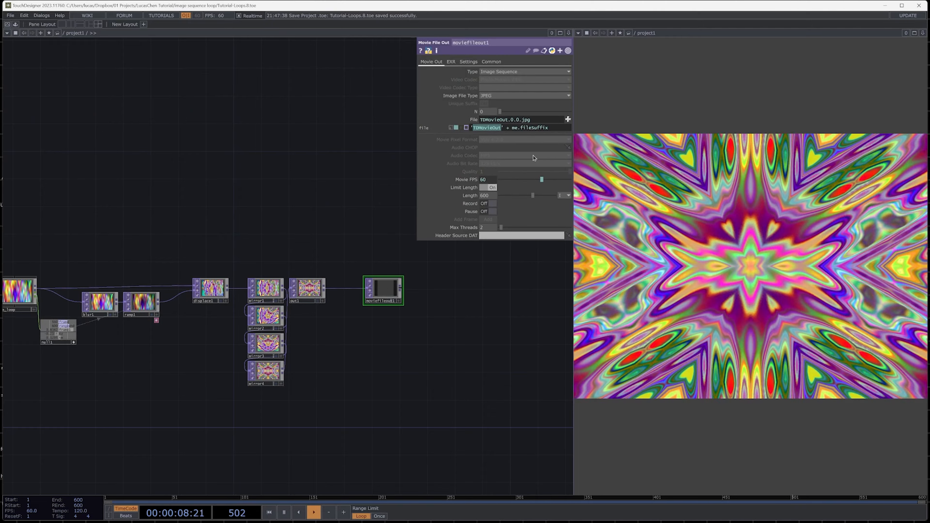
type("kaleid")
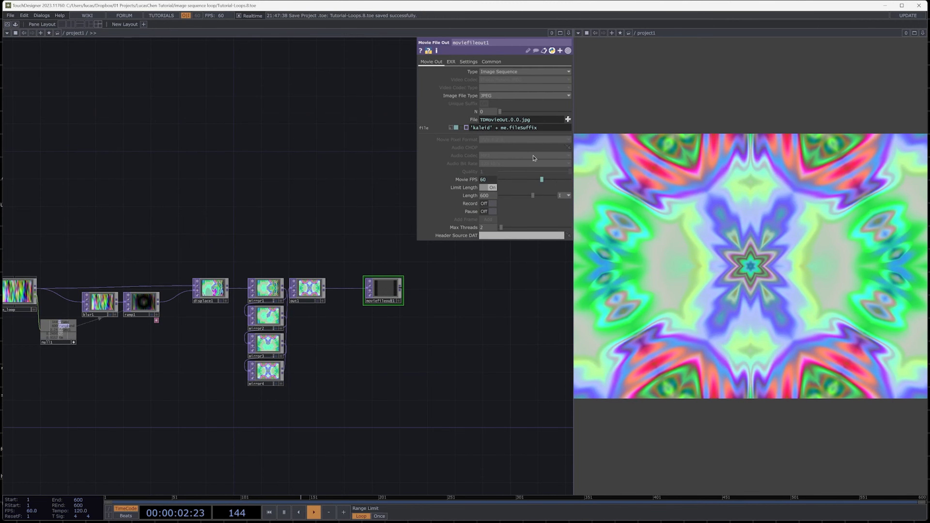
type("oscope")
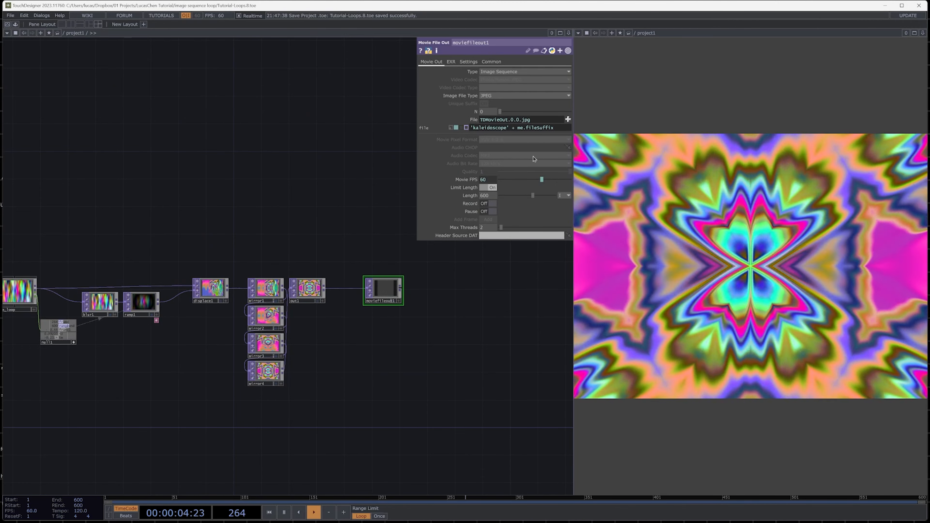
key("Return")
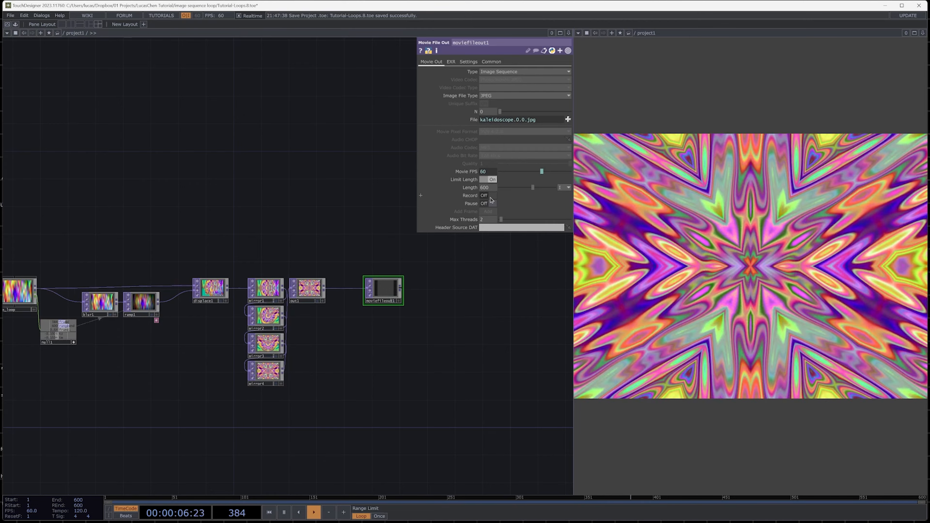
- Rewind the timeline to frame 1, turn on Record in moviefileout1 and play the loop to export it
left_click(269, 512)
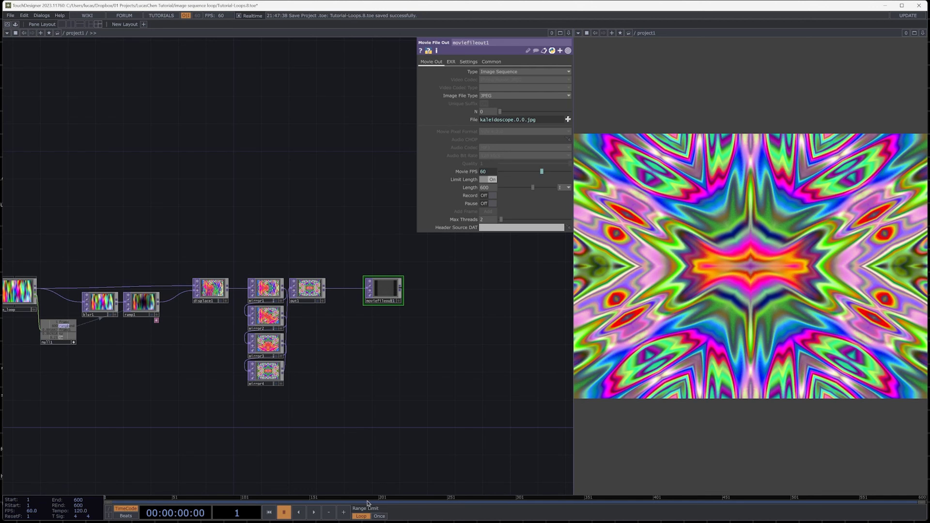
left_click(487, 196)
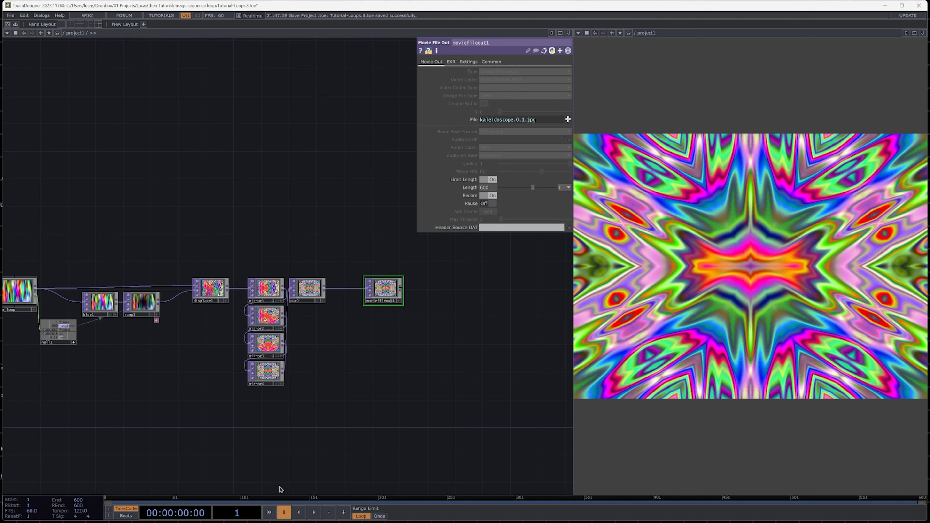
left_click(314, 512)
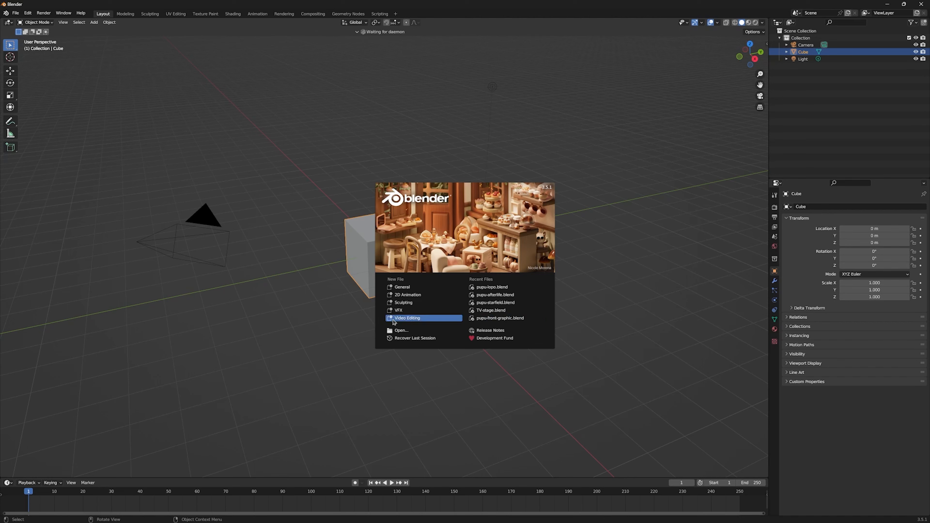
- Switch to Blender and start a new Video Editing file
left_click(412, 319)
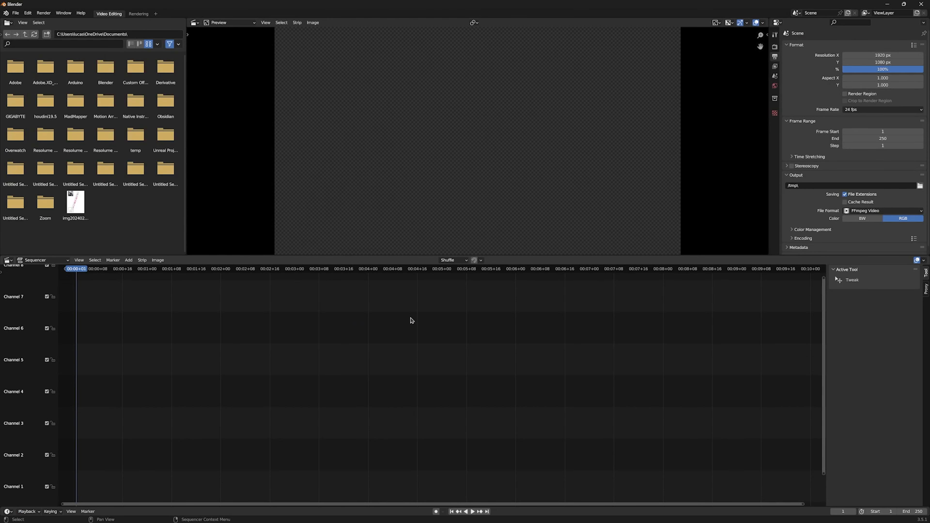
scroll(502, 366, "down", 4)
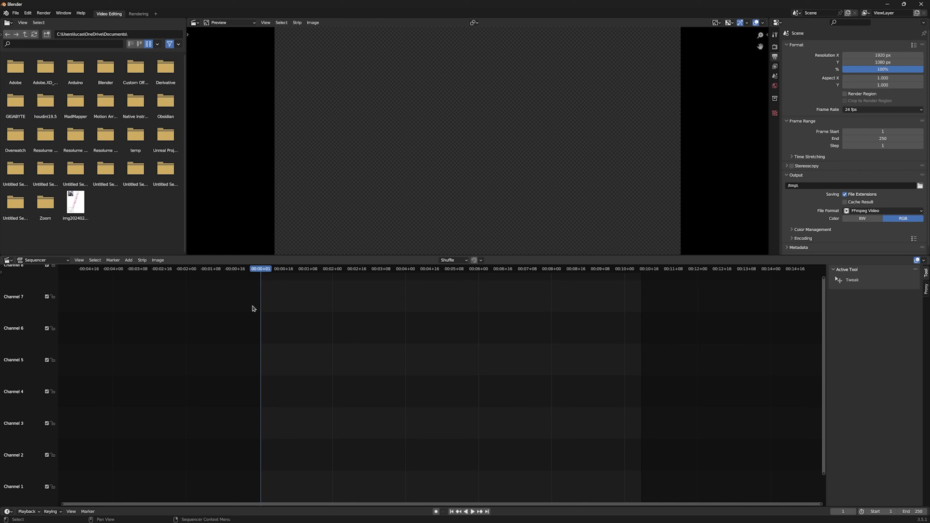
- Set the output resolution to 800 × 600 px and the frame rate to 60 fps
left_click(895, 56)
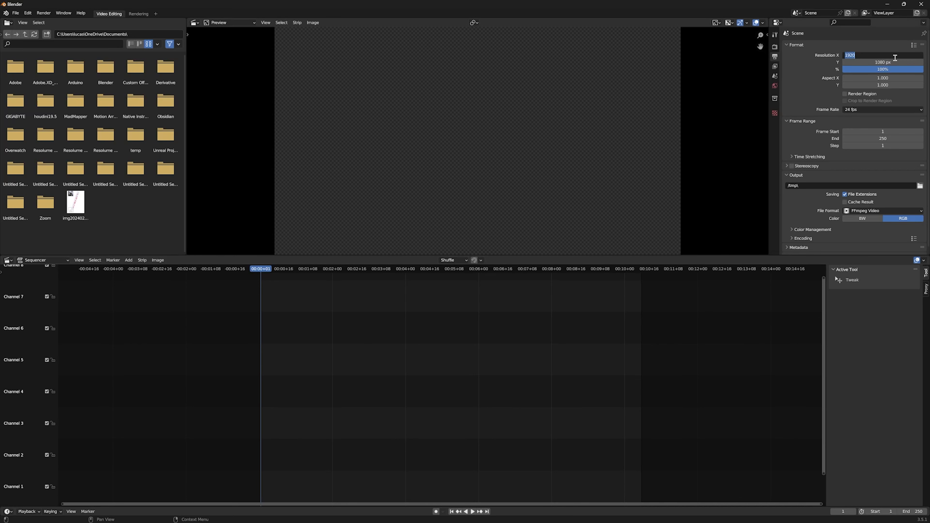
type("800")
key("Tab")
type("600")
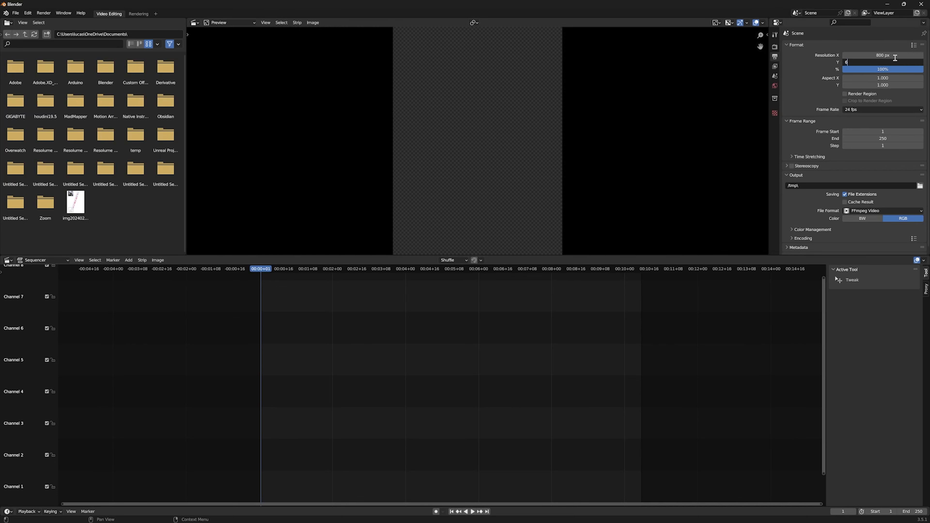
key("Return")
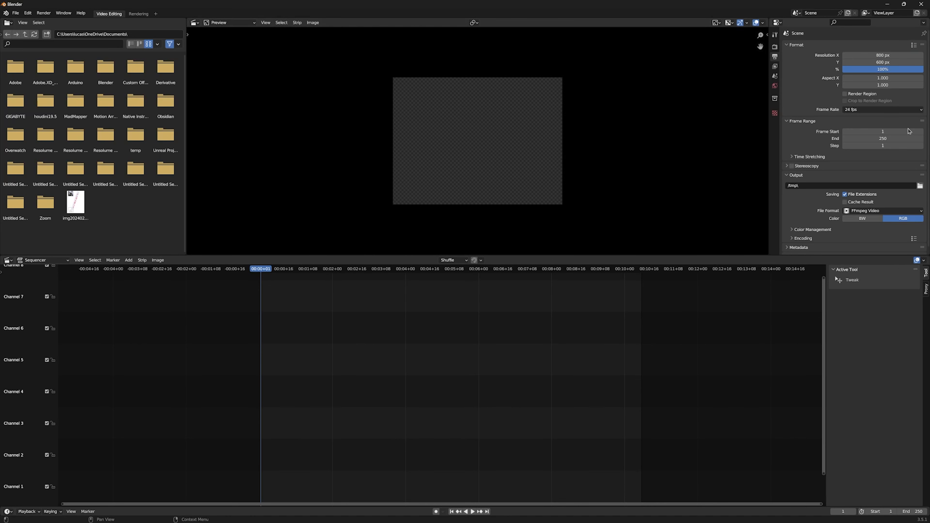
left_click(882, 110)
left_click(878, 172)
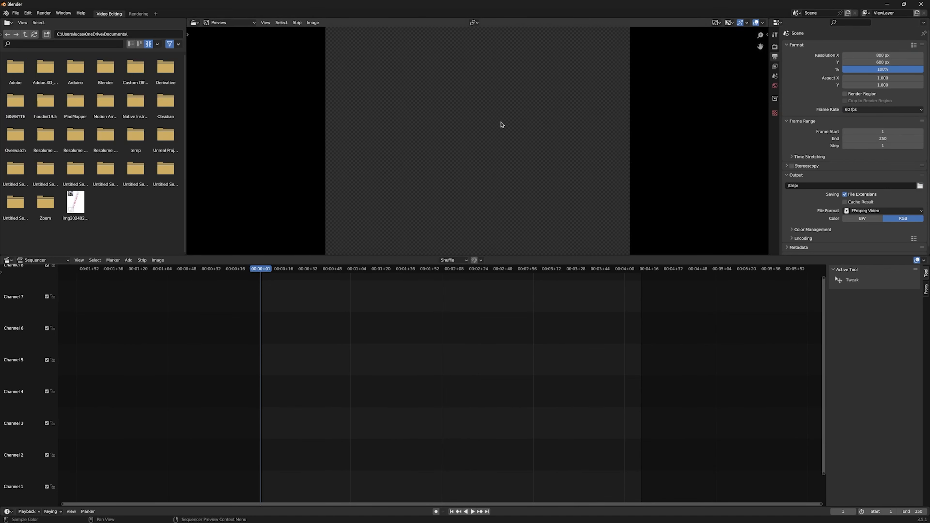